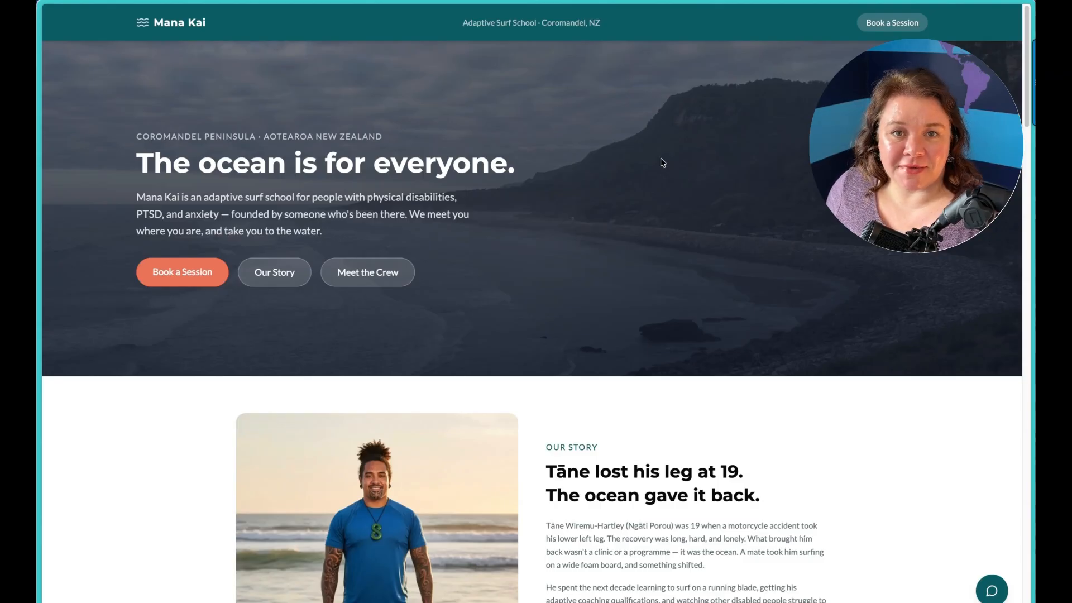
Look through the Mana Kai surf school homepage from the hero banner down past the team profiles and the Built for Accessibility section.
scroll(676, 209, down, 2)
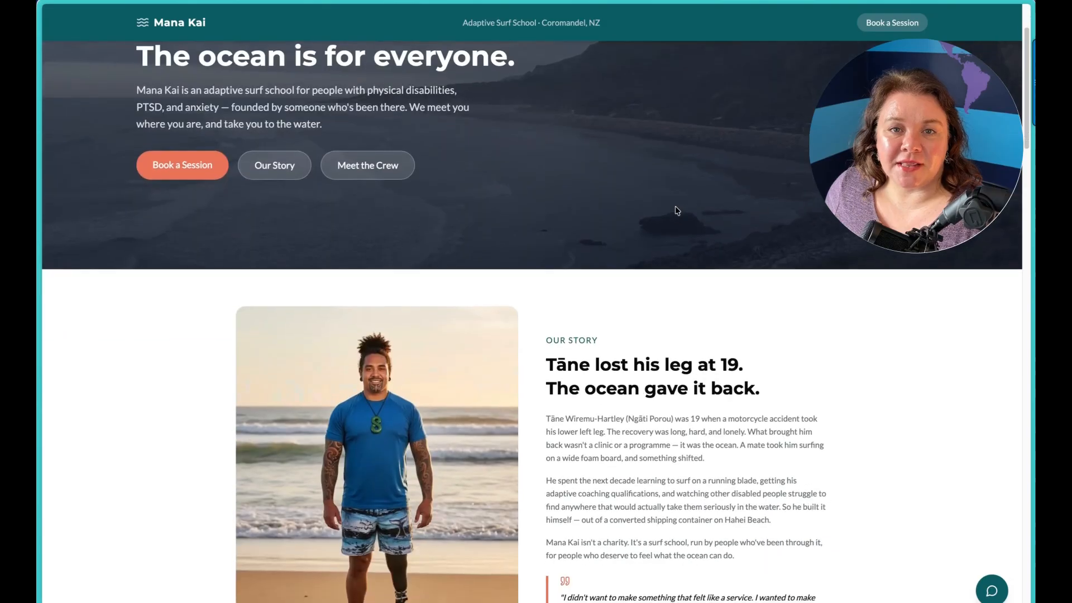
scroll(676, 209, down, 2)
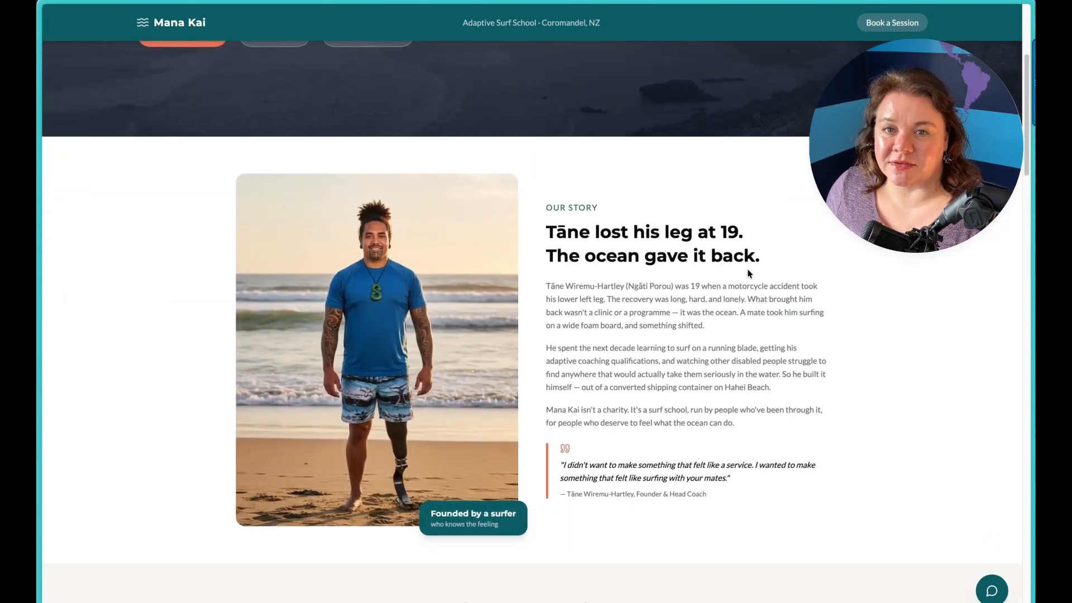
scroll(750, 273, down, 3)
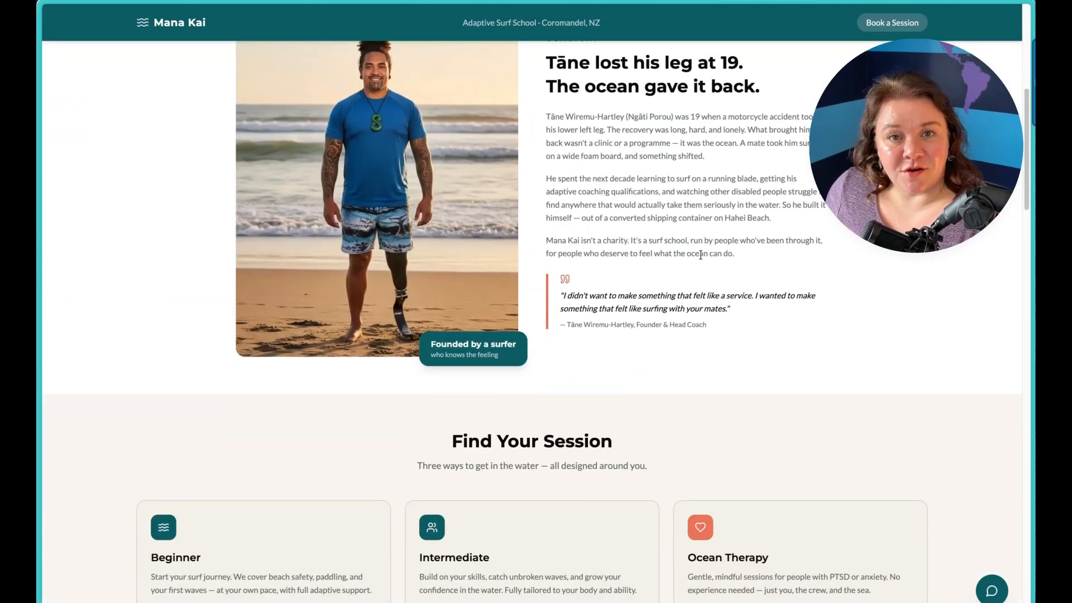
scroll(707, 261, down, 1)
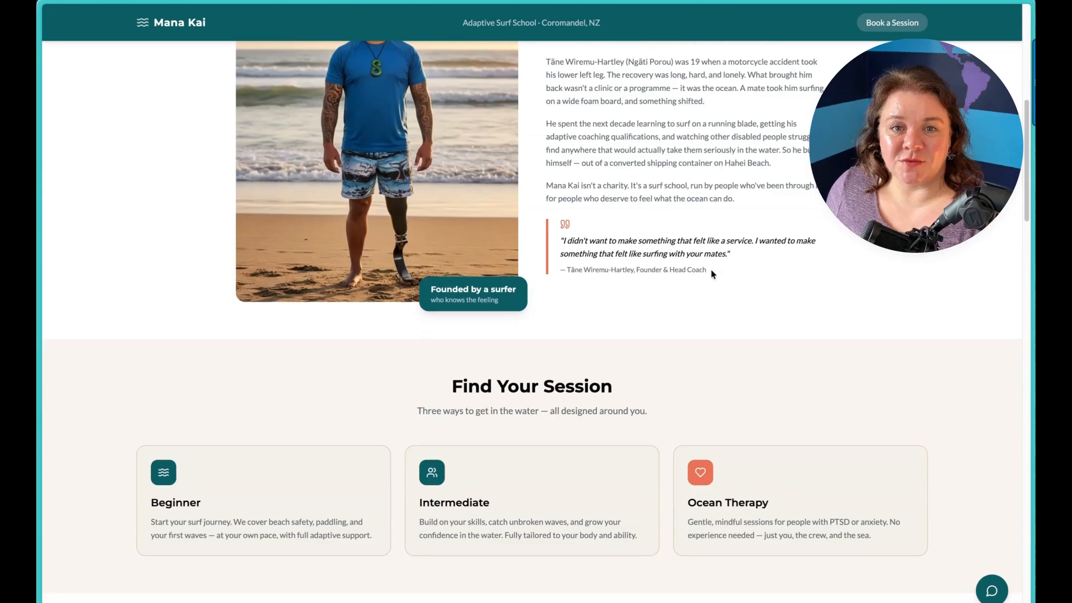
scroll(711, 270, down, 4)
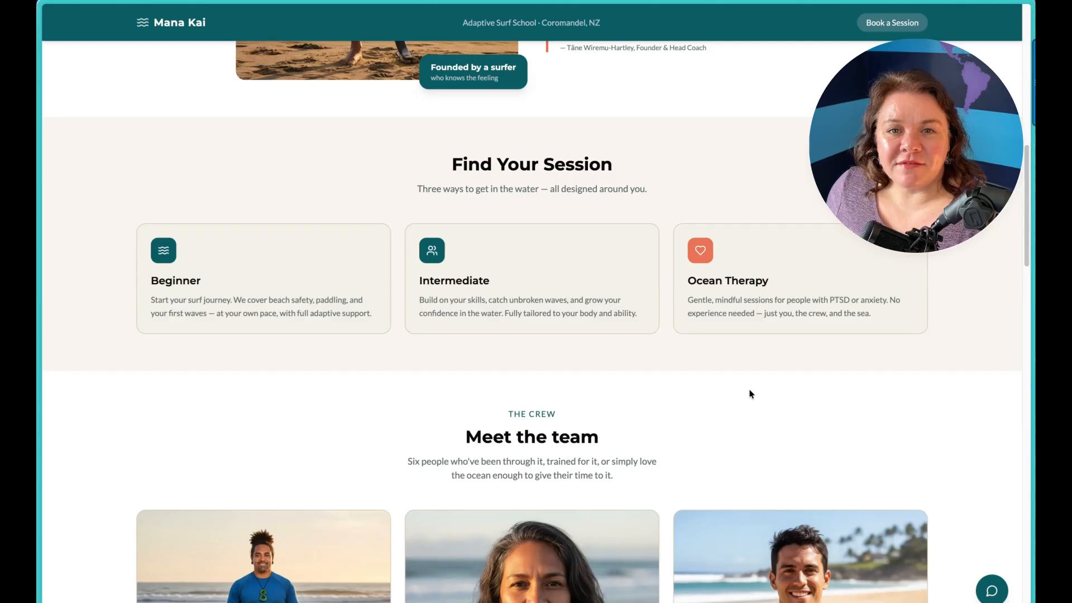
scroll(705, 337, down, 1)
scroll(705, 337, down, 2)
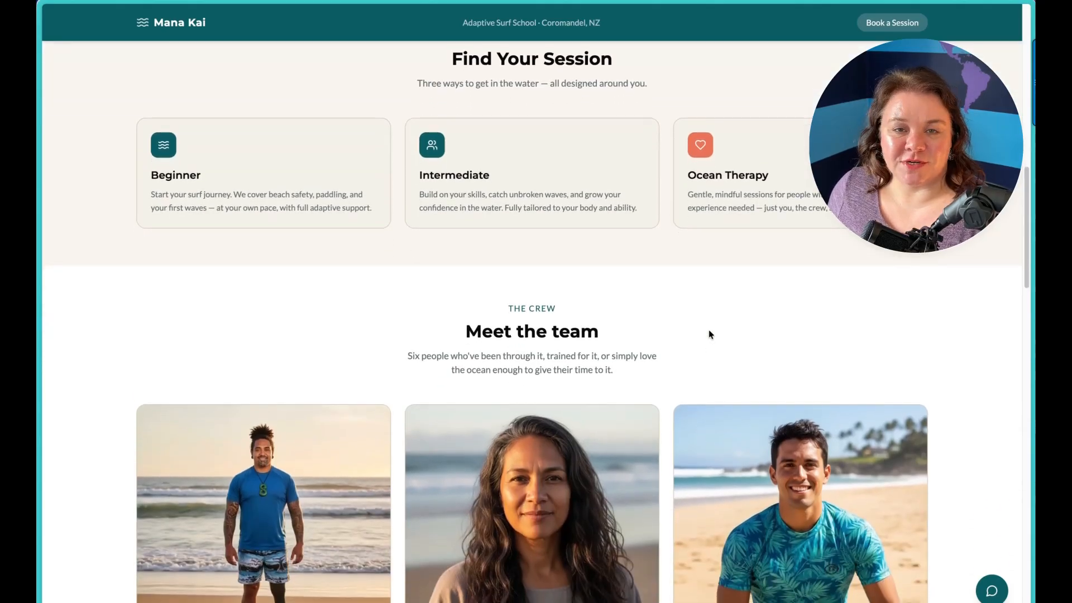
scroll(709, 334, down, 1)
scroll(708, 334, down, 6)
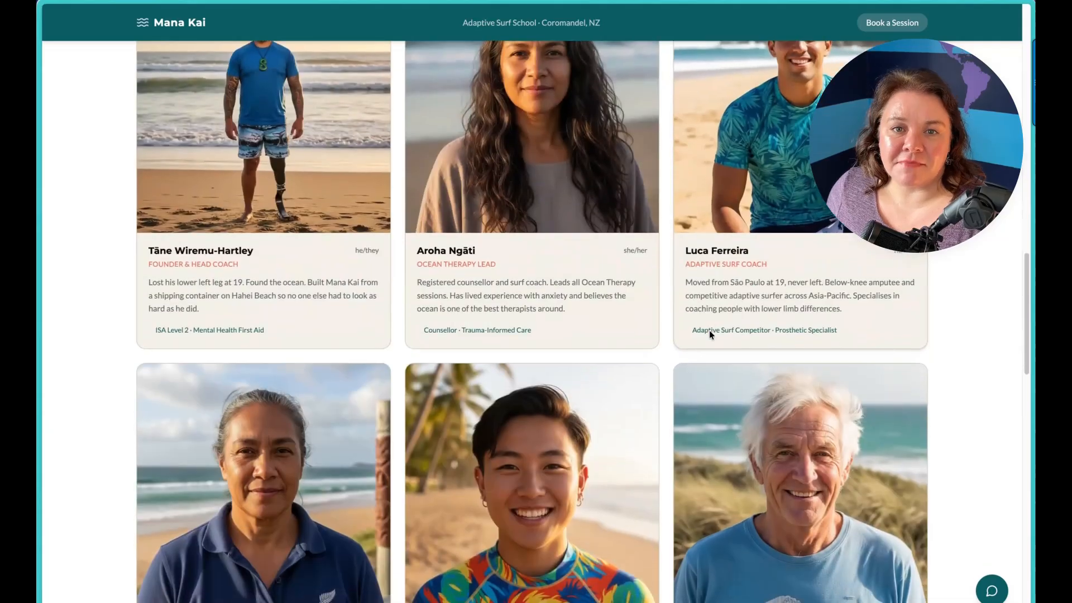
scroll(709, 330, down, 3)
scroll(709, 330, down, 5)
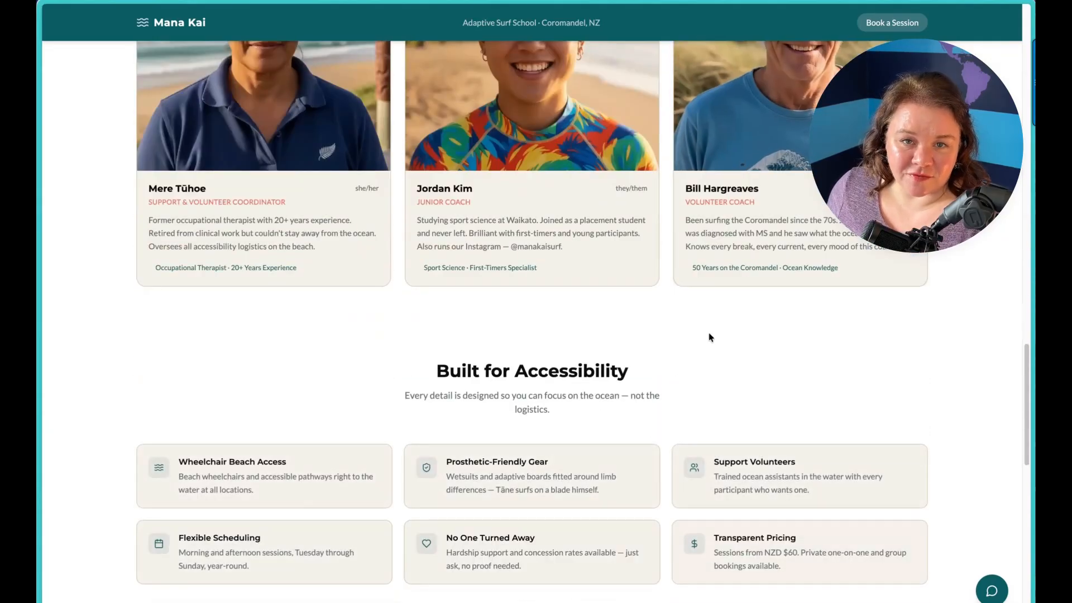
scroll(708, 334, down, 6)
scroll(709, 333, down, 3)
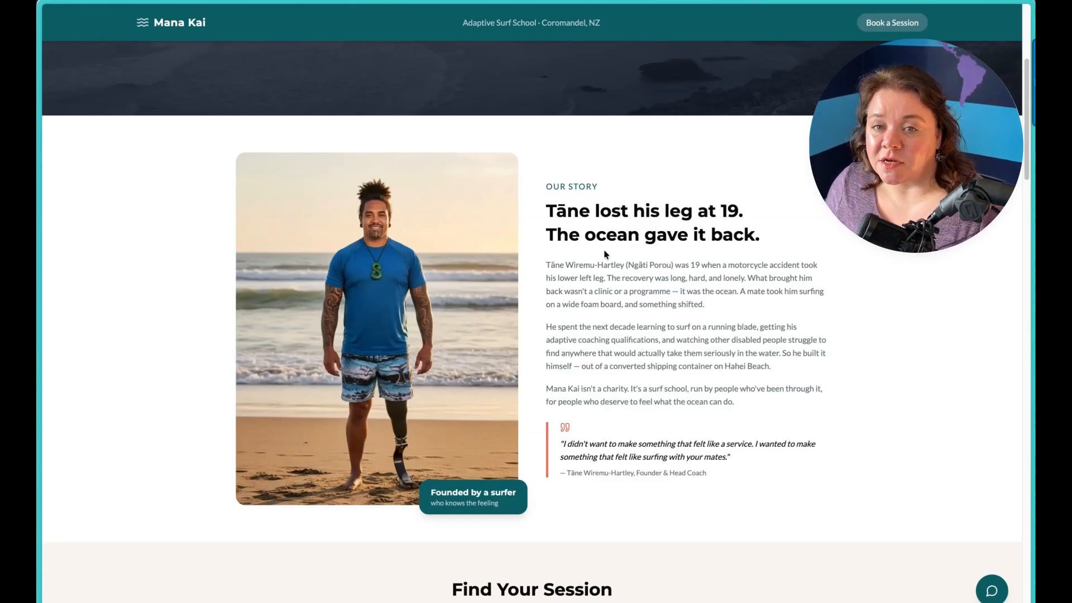
Review the Our Story text, the three session types and the start of the Meet the team section.
scroll(599, 268, down, 1)
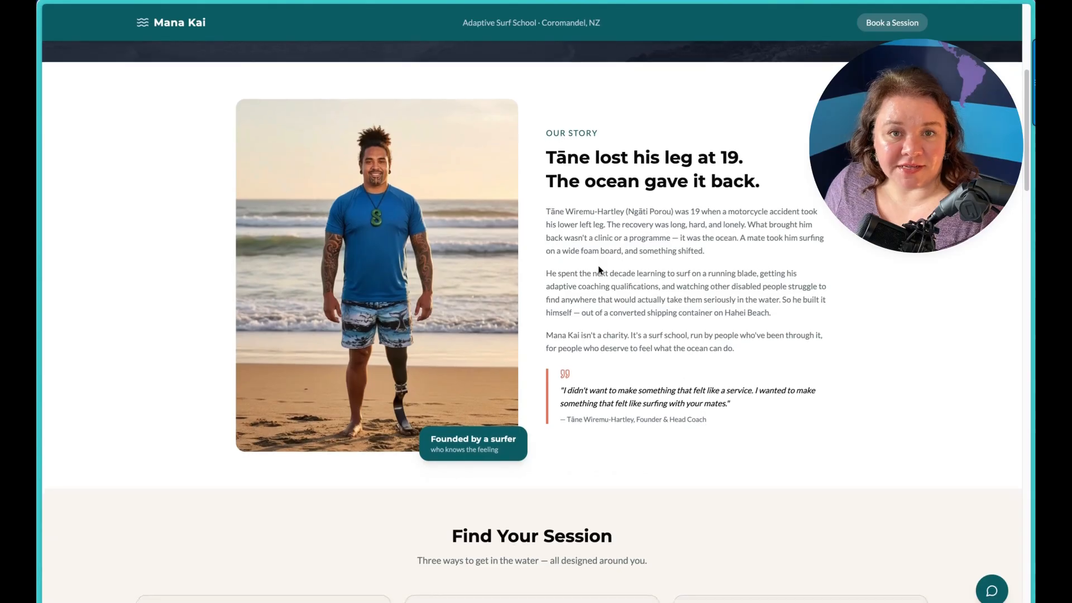
scroll(598, 270, down, 1)
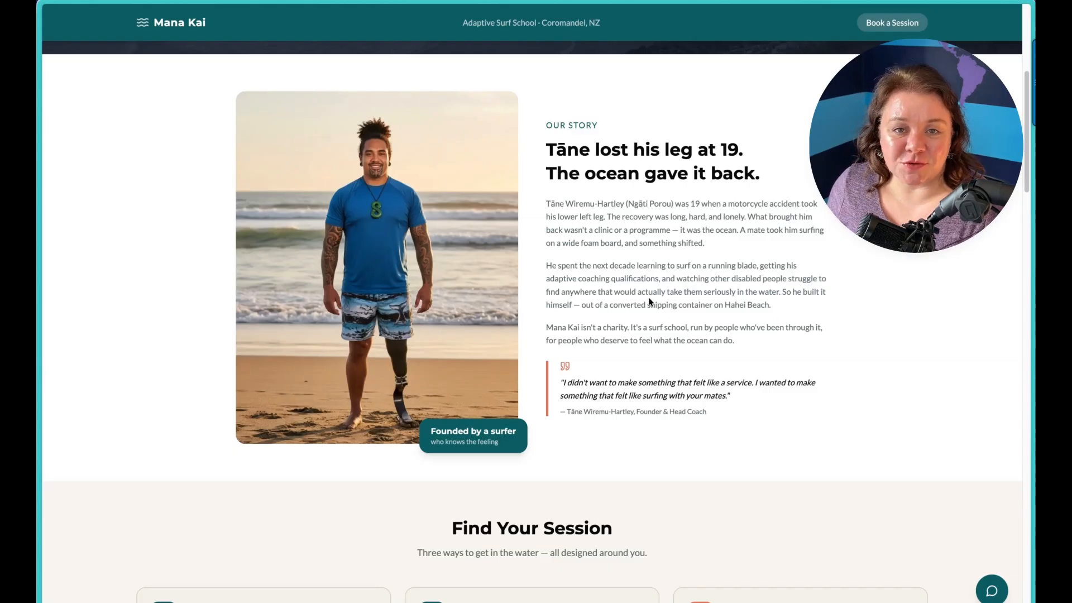
scroll(829, 356, up, 1)
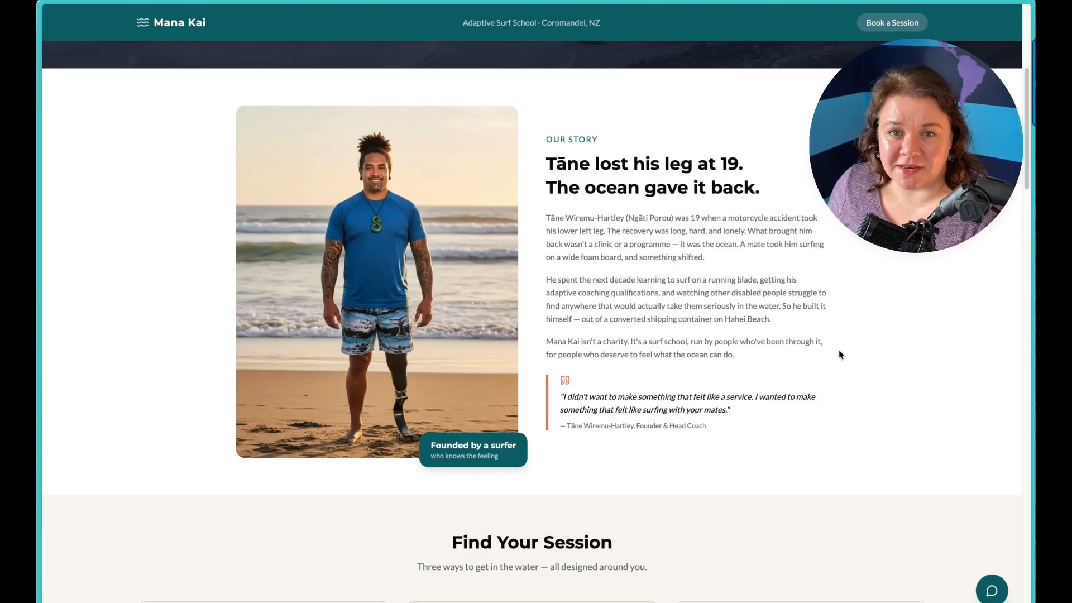
scroll(837, 368, down, 2)
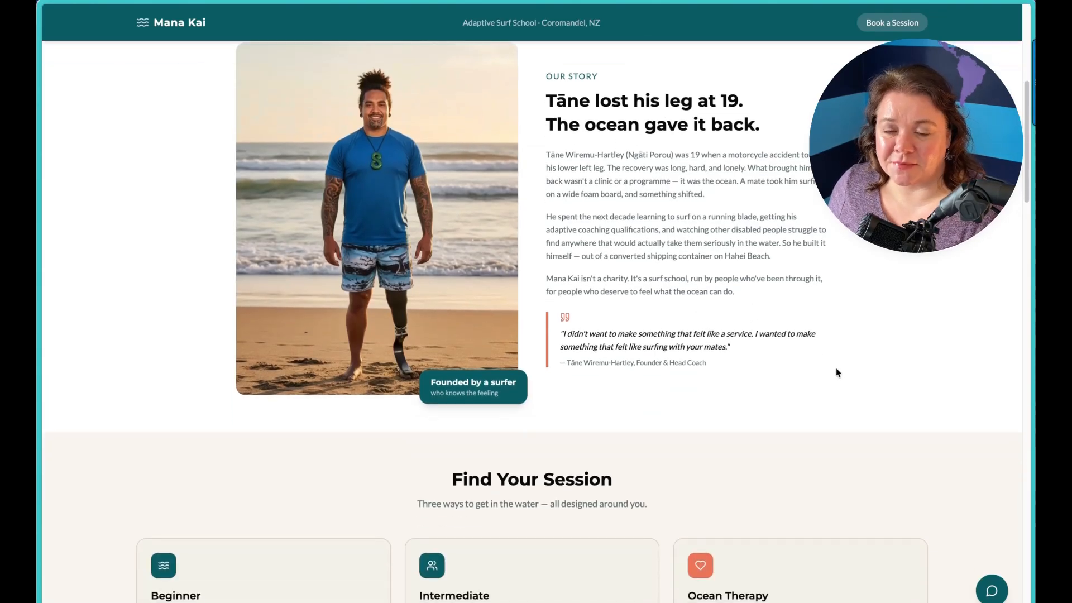
scroll(837, 372, down, 4)
scroll(835, 370, down, 3)
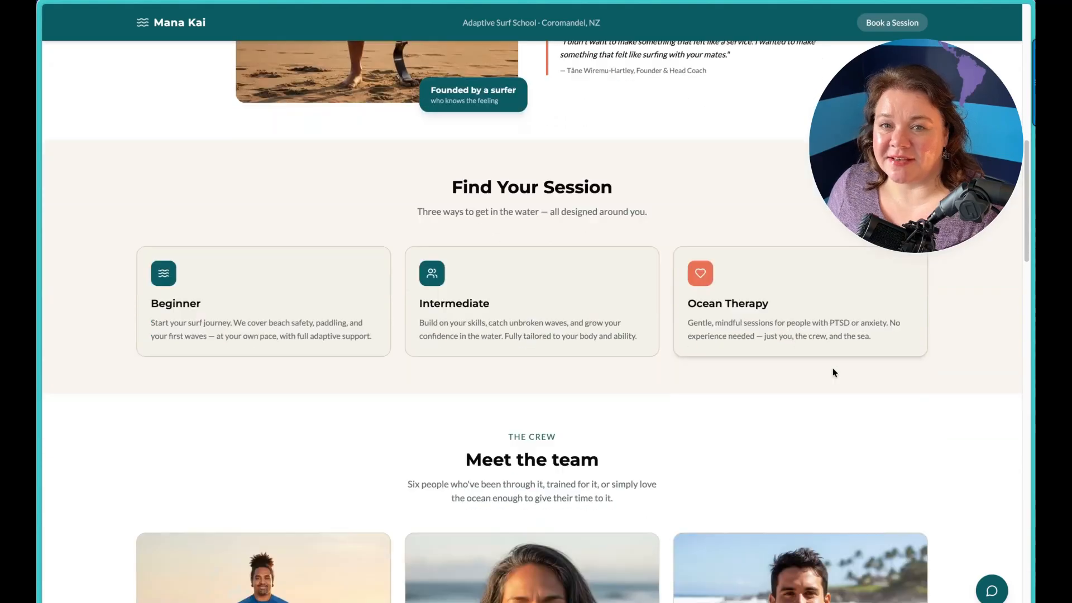
scroll(833, 373, down, 2)
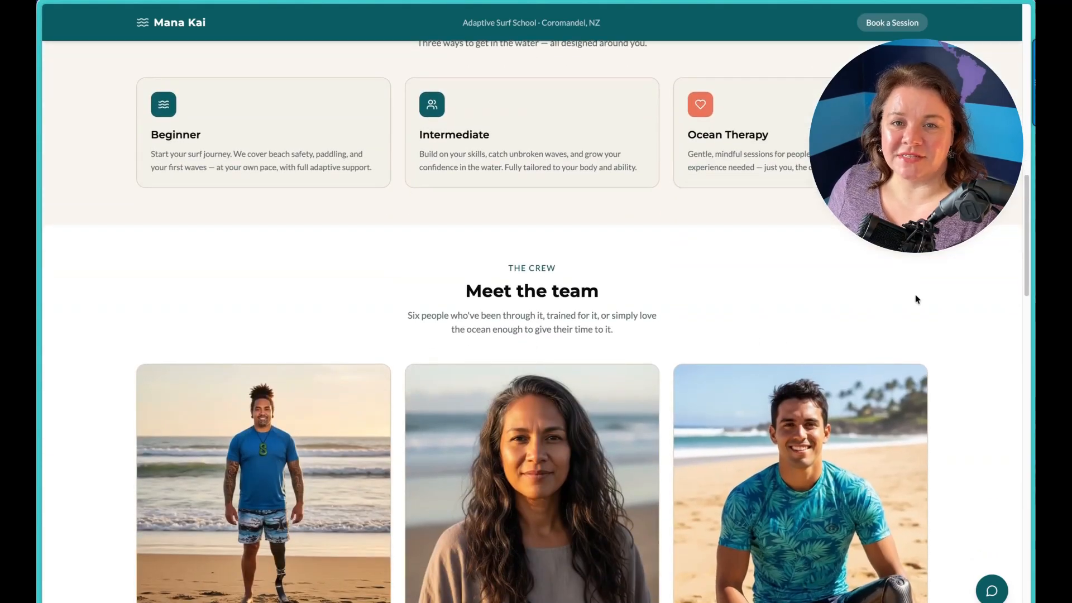
scroll(730, 295, down, 1)
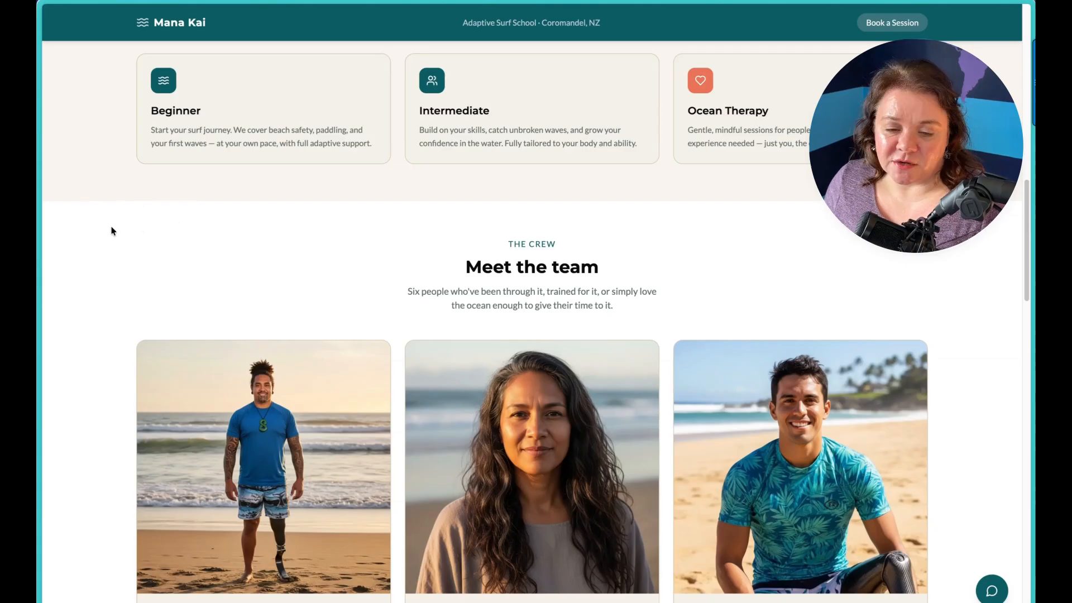
In the Mana Kai Chatbot project, prompt Airo for a warm, casual chatbot that redirects off-topic questions to email, with the OpenAI API key stored in Secrets.
mouse_move(39, 224)
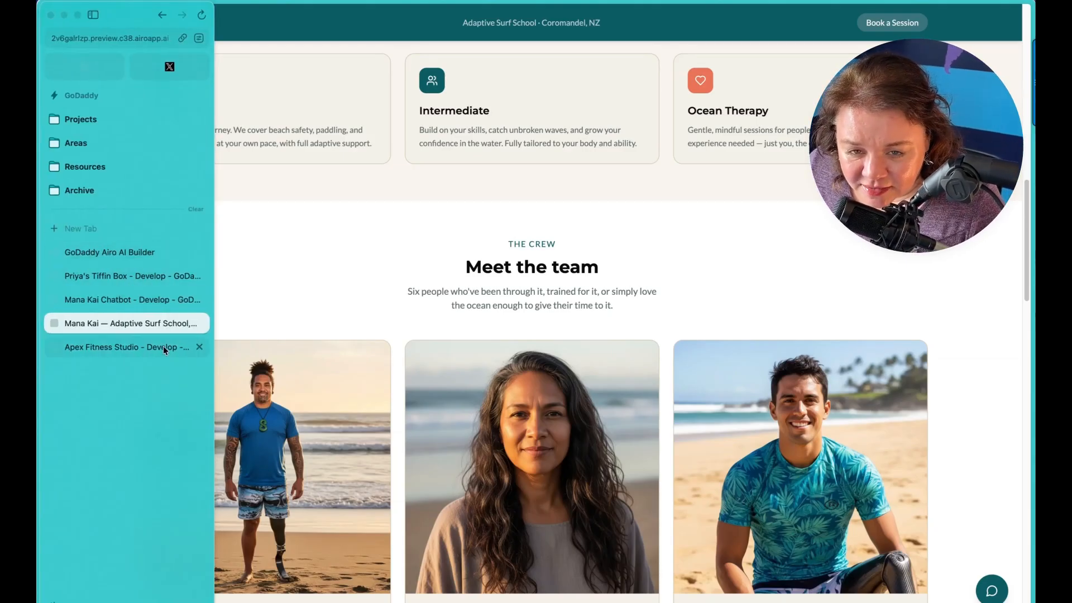
click(166, 304)
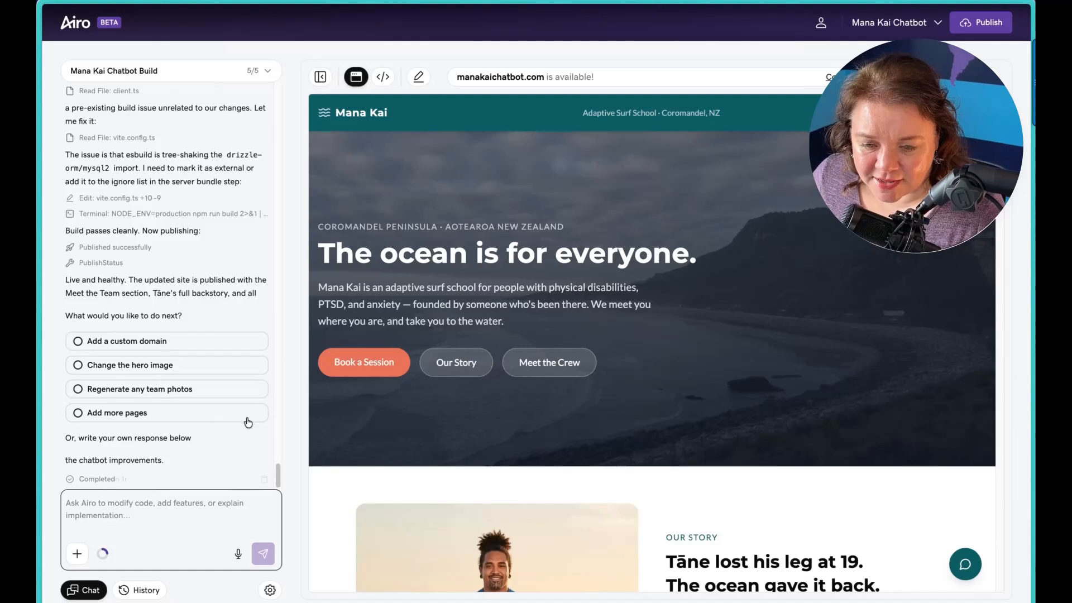
click(206, 524)
key(ctrl+v)
scroll(206, 525, up, 1)
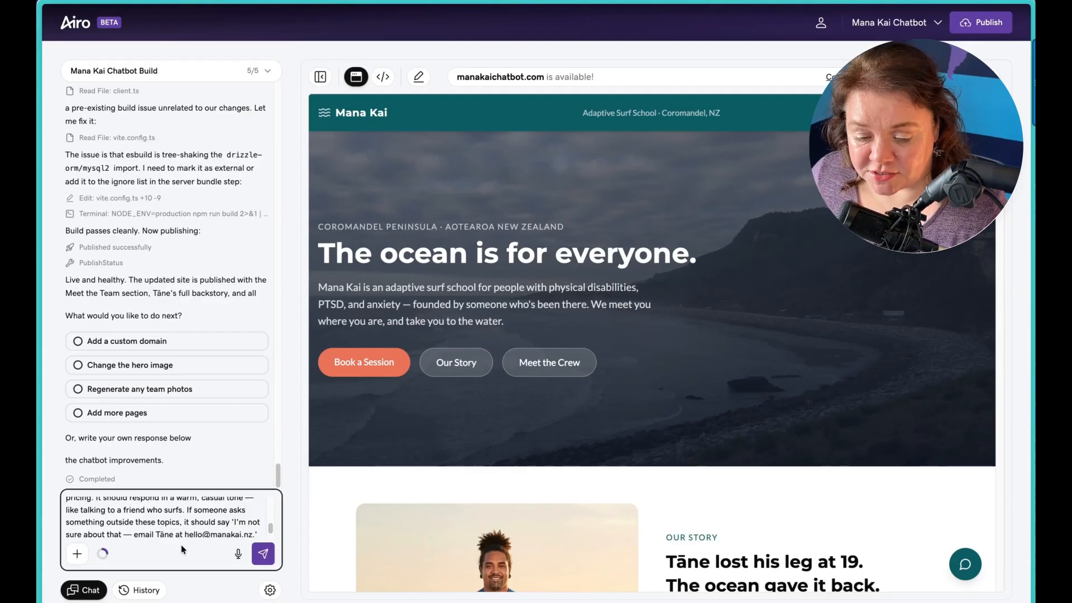
scroll(131, 531, down, 1)
scroll(140, 528, down, 1)
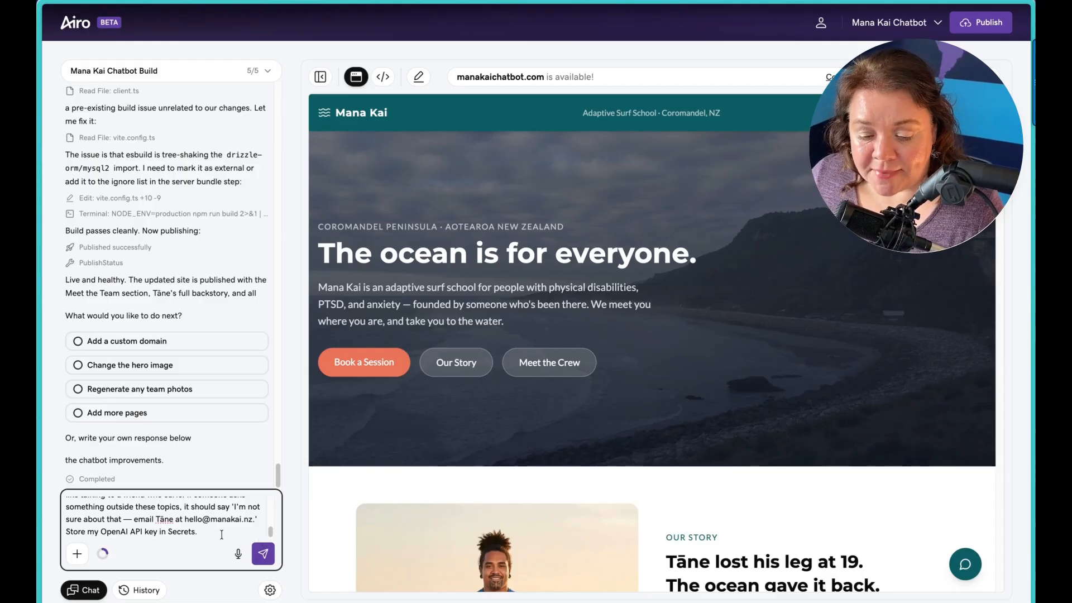
click(261, 553)
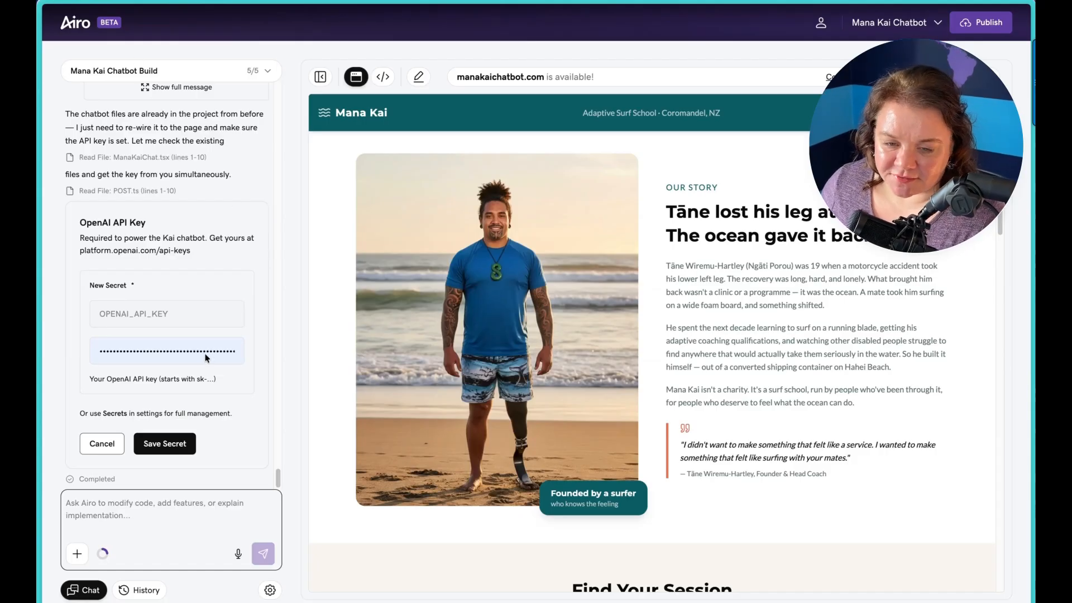
Replace the value of the OPENAI_API_KEY secret with the OpenAI API key and save it.
double_click(170, 346)
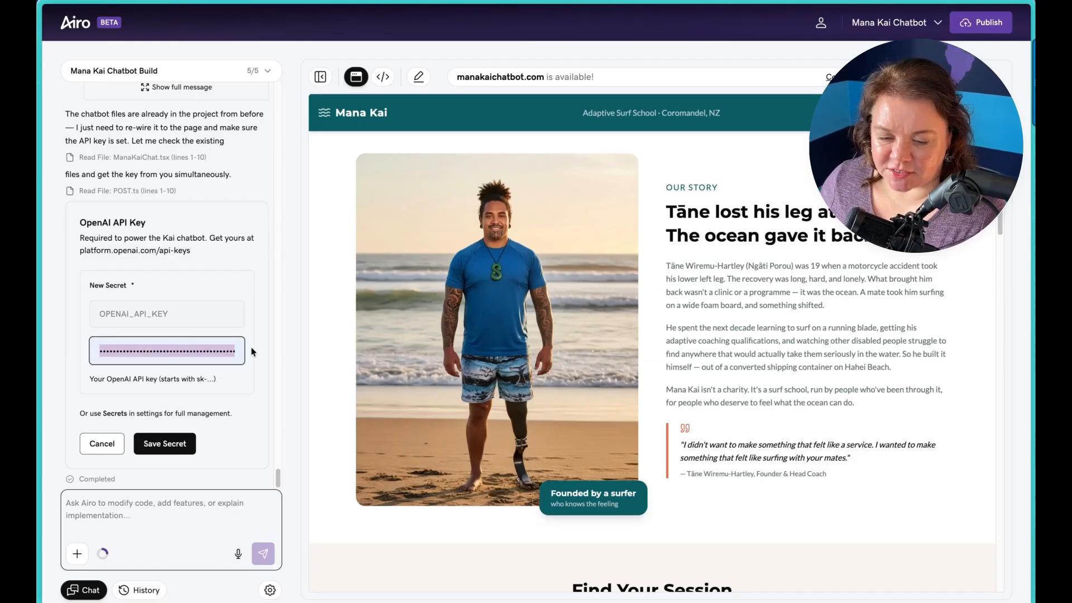
key(super+v)
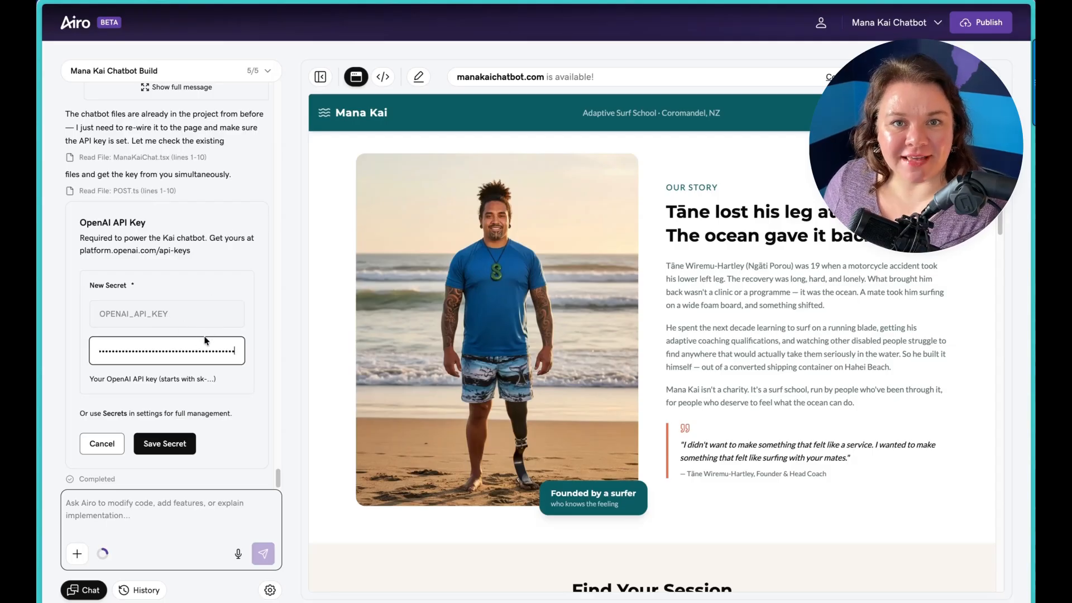
click(162, 443)
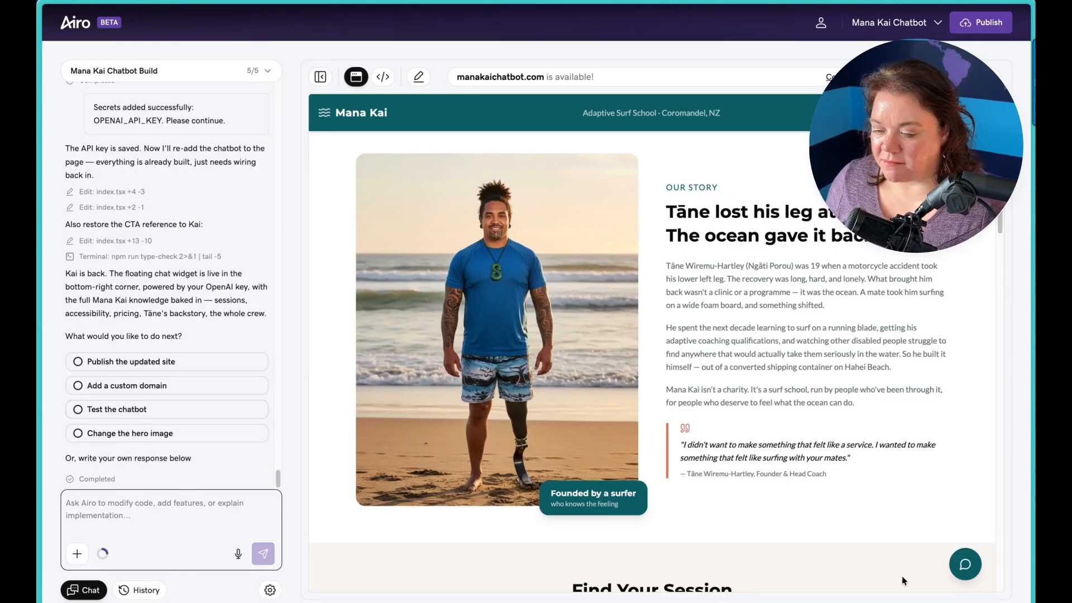
Open the Kai chat widget in the site preview, ask "What sessions do you offer?" and read through the reply.
click(964, 567)
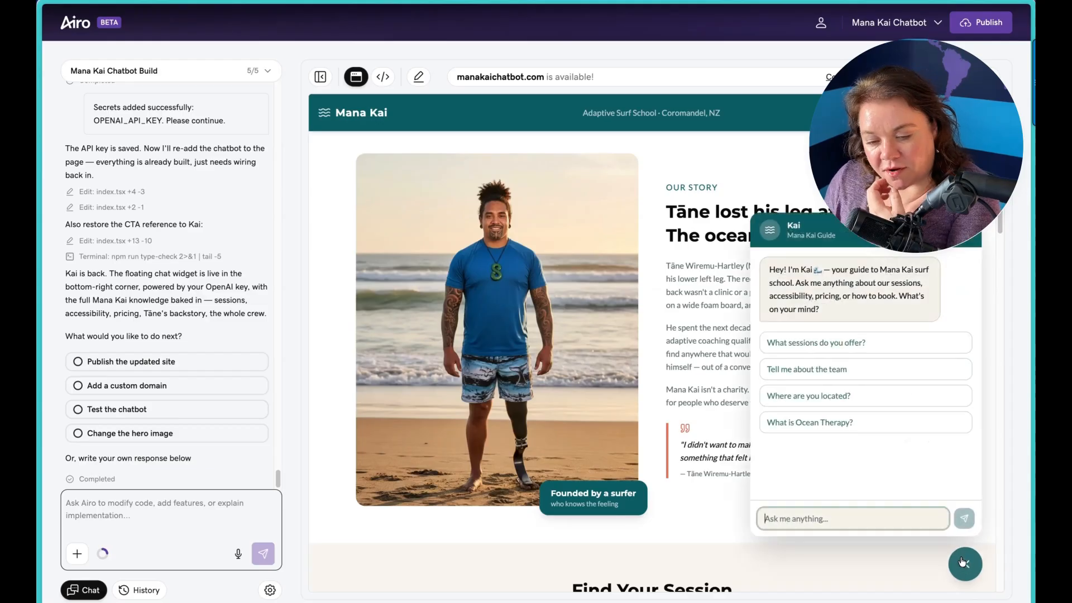
click(814, 346)
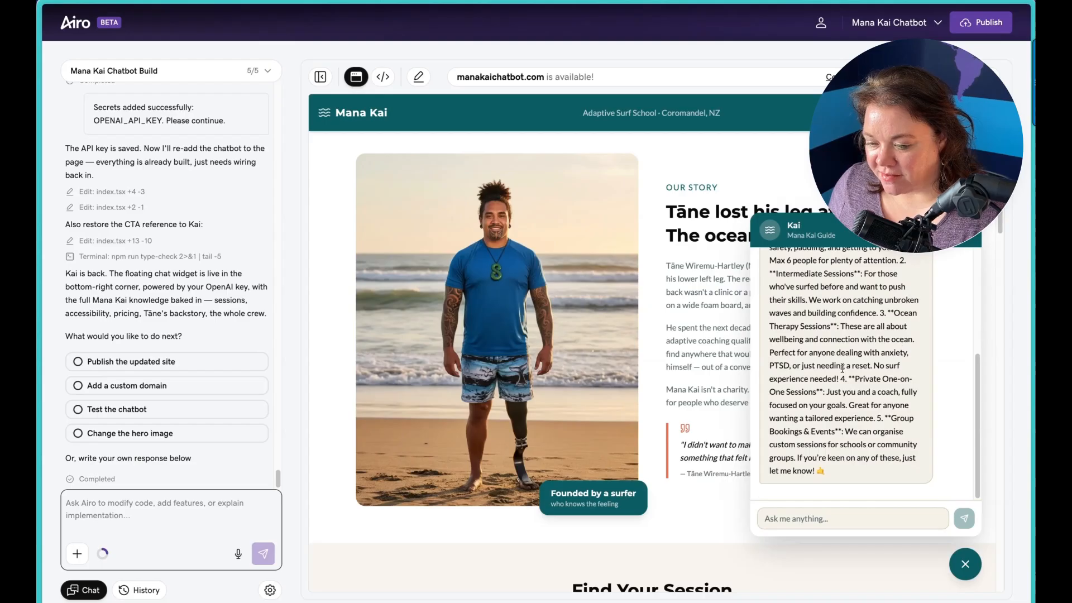
scroll(847, 362, up, 2)
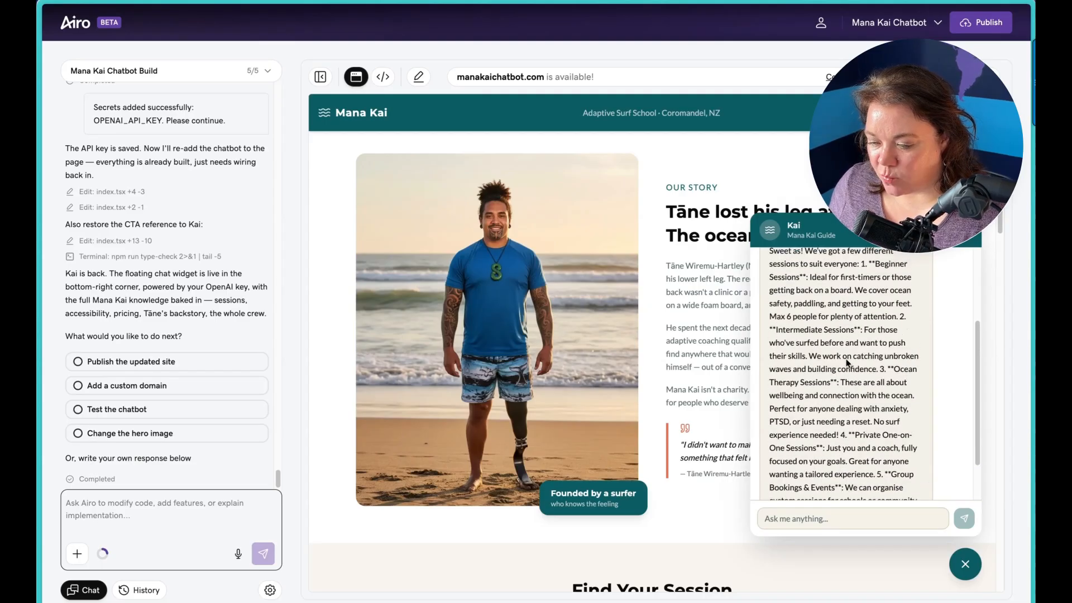
scroll(847, 363, up, 1)
scroll(845, 361, down, 2)
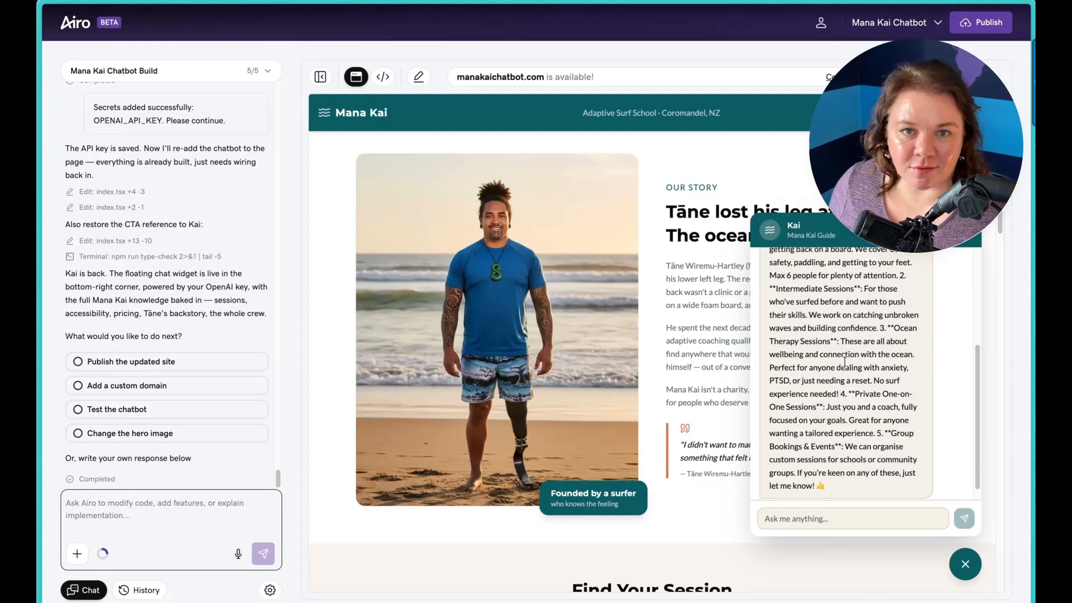
scroll(844, 363, down, 1)
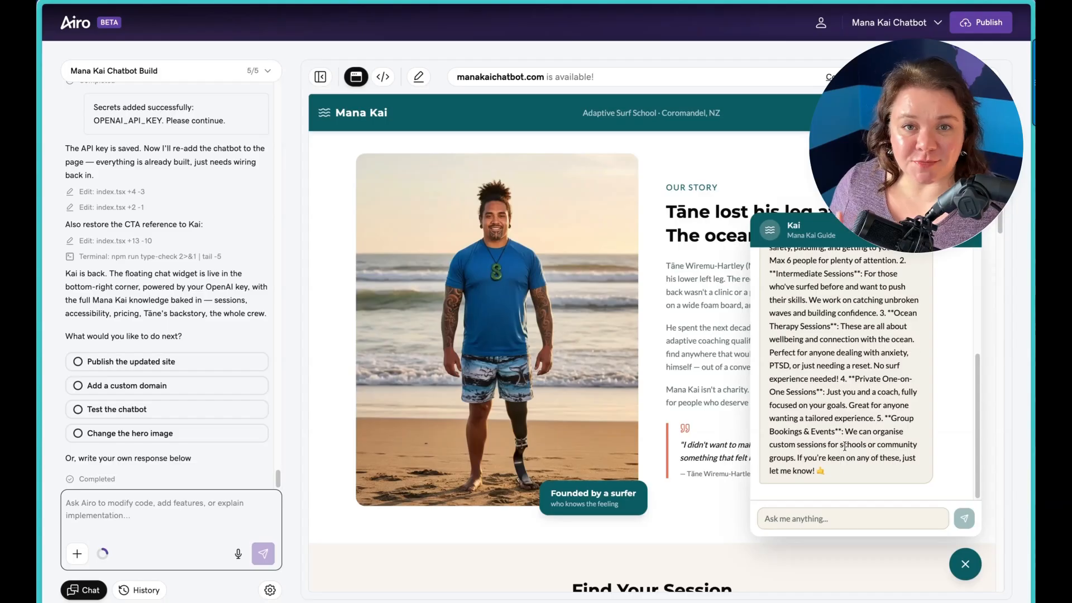
Test the Kai chatbot with an off-topic question by sending "Can you book me 2 tickets to the moon?".
click(860, 518)
text(Can you bookk)
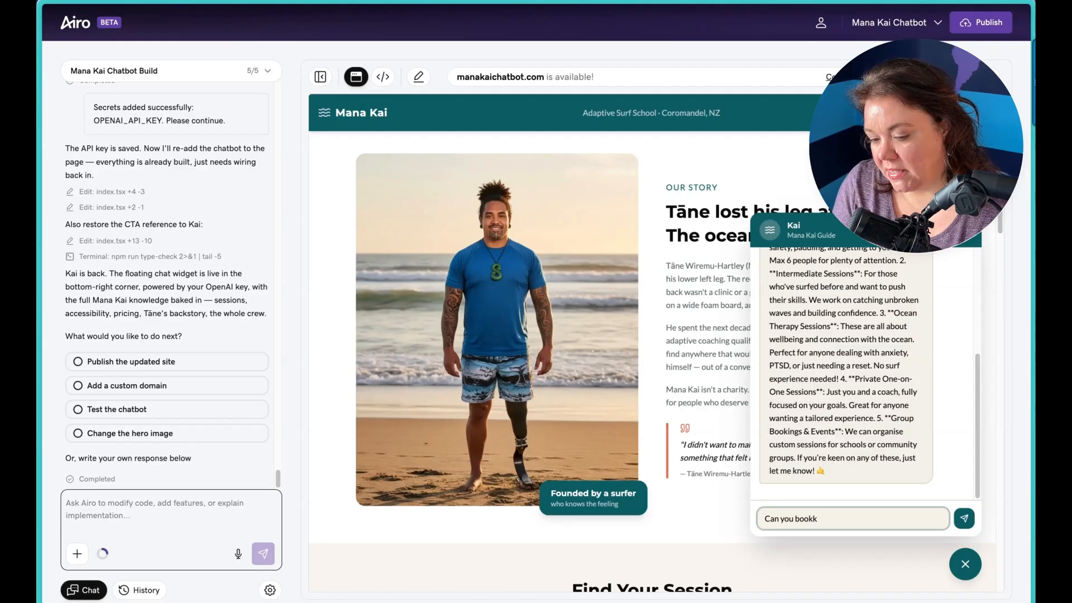
key(BackSpace)
text(me 2)
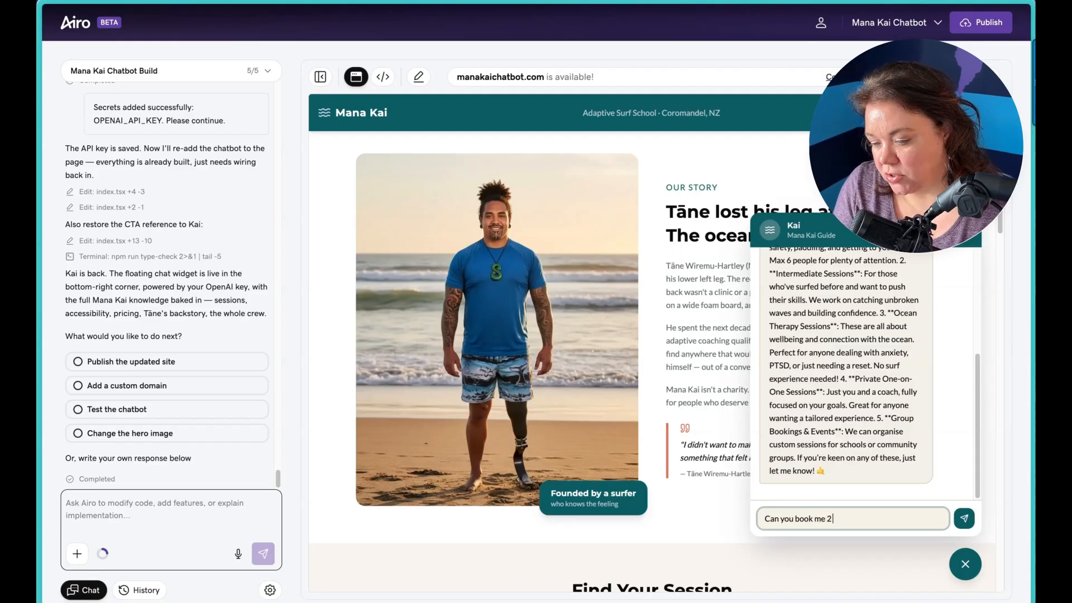
text( tickets to the moon?)
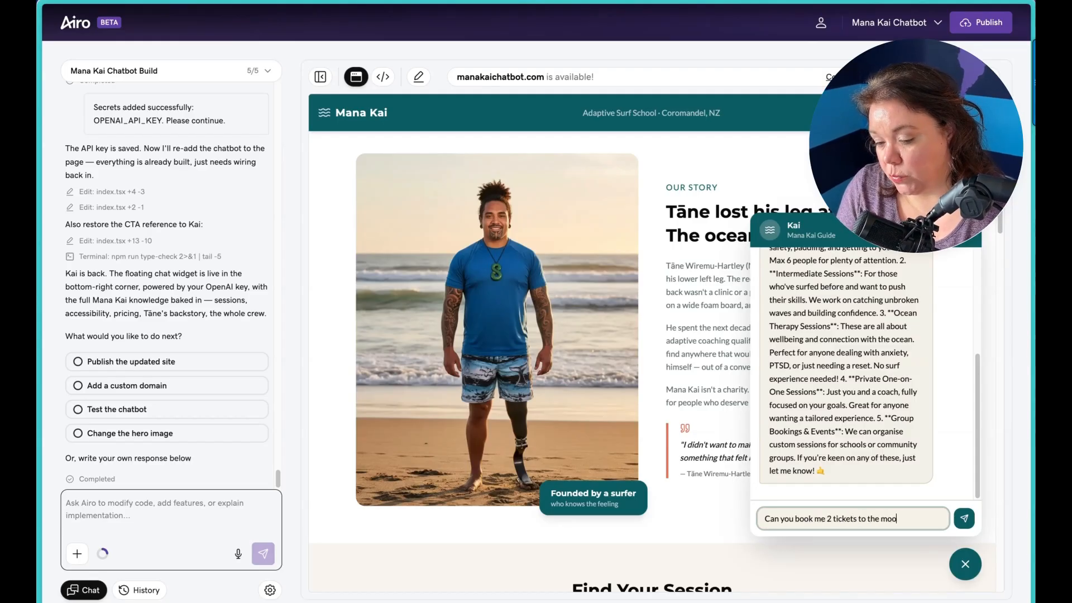
key(Return)
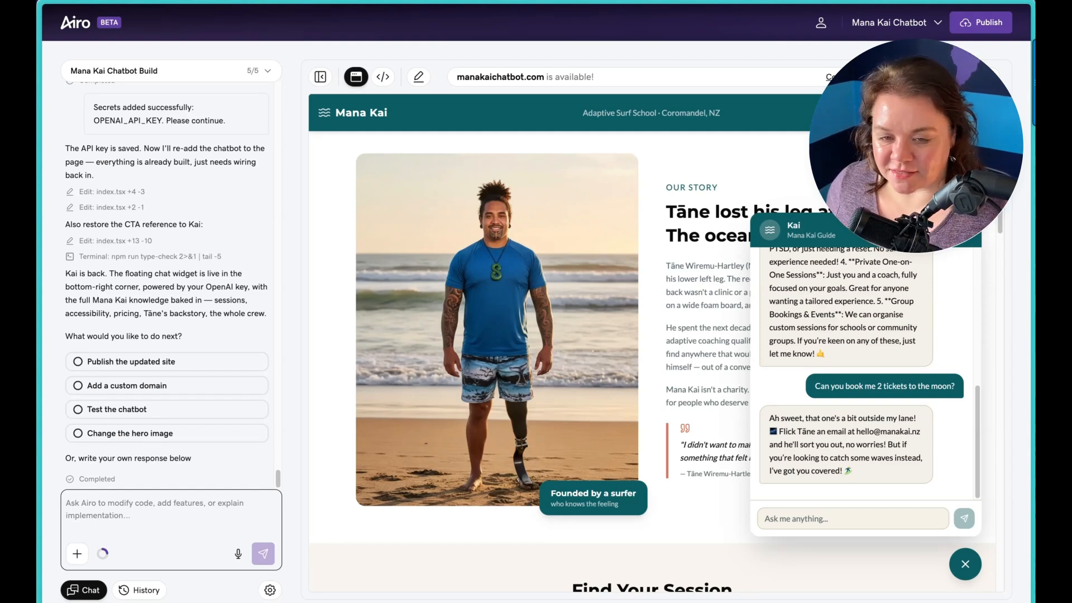
scroll(688, 564, down, 1)
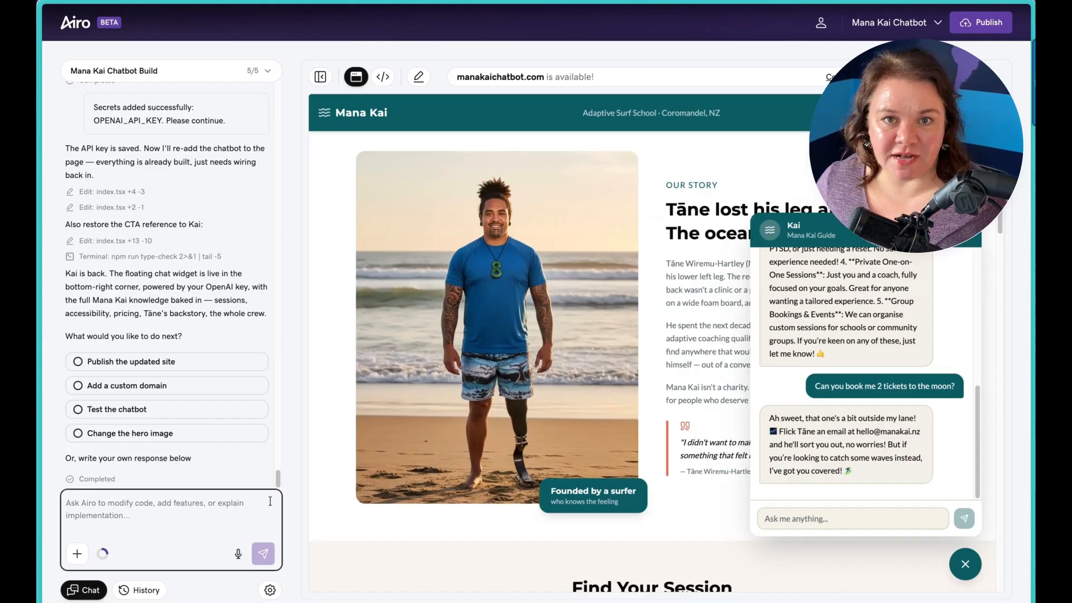
click(214, 512)
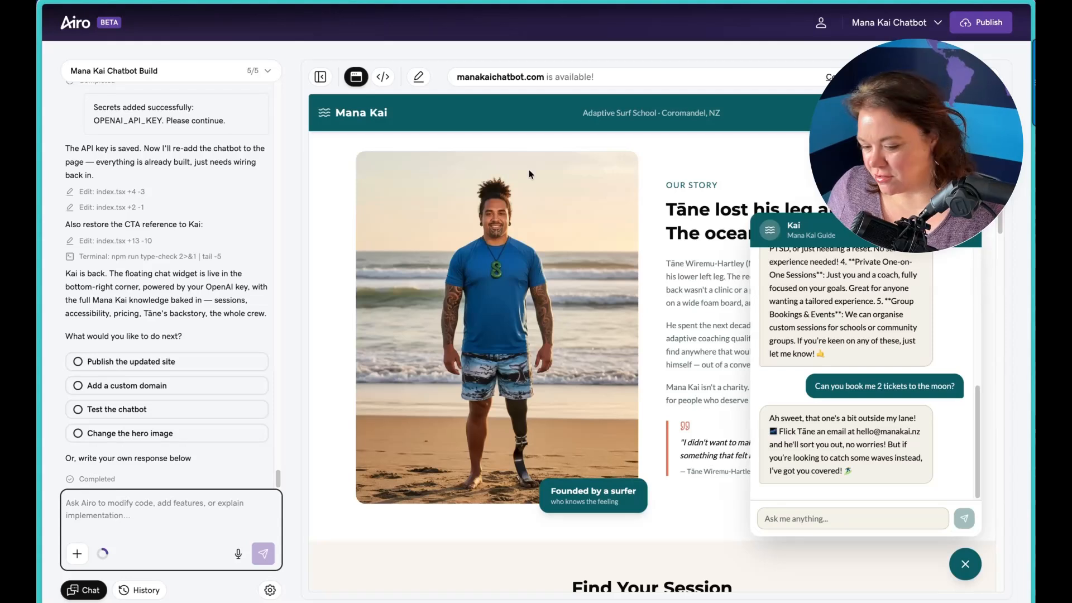
Ask the Kai chatbot "Do I need a doctor's note to participate?" to test its answer on medical requirements.
click(877, 520)
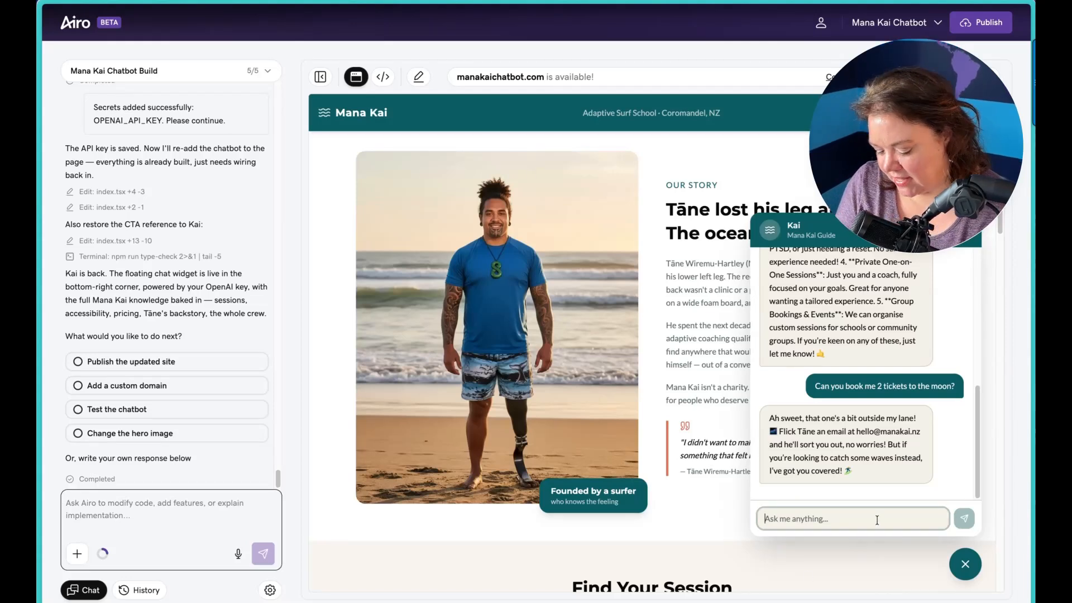
text(Do I)
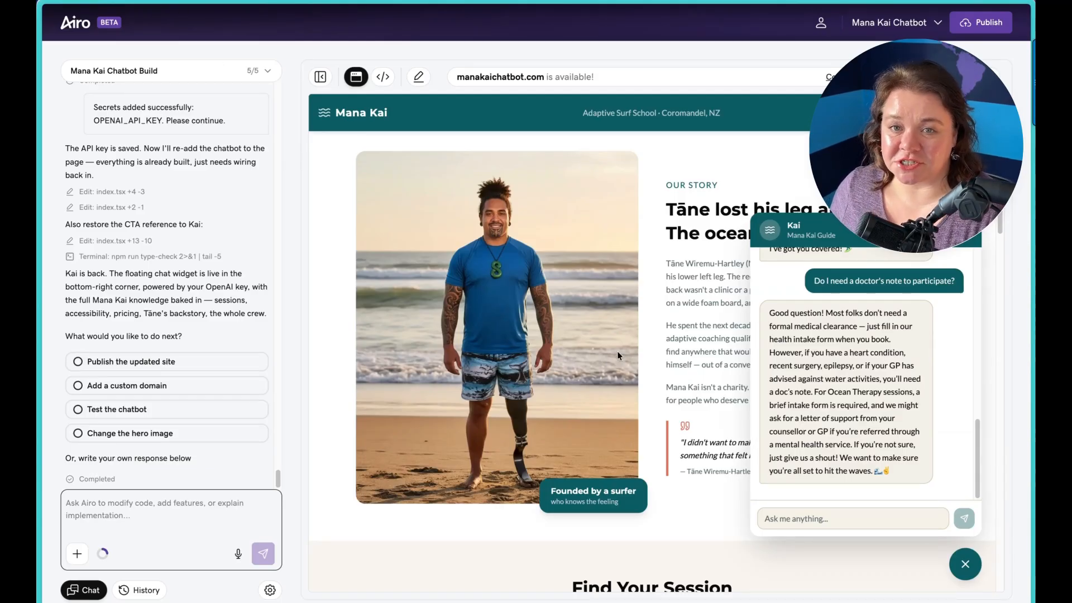
Prompt Airo to make the chatbot recommend a specific session type for each visitor's situation and explain what to expect, keeping the warm, casual tone.
click(221, 502)
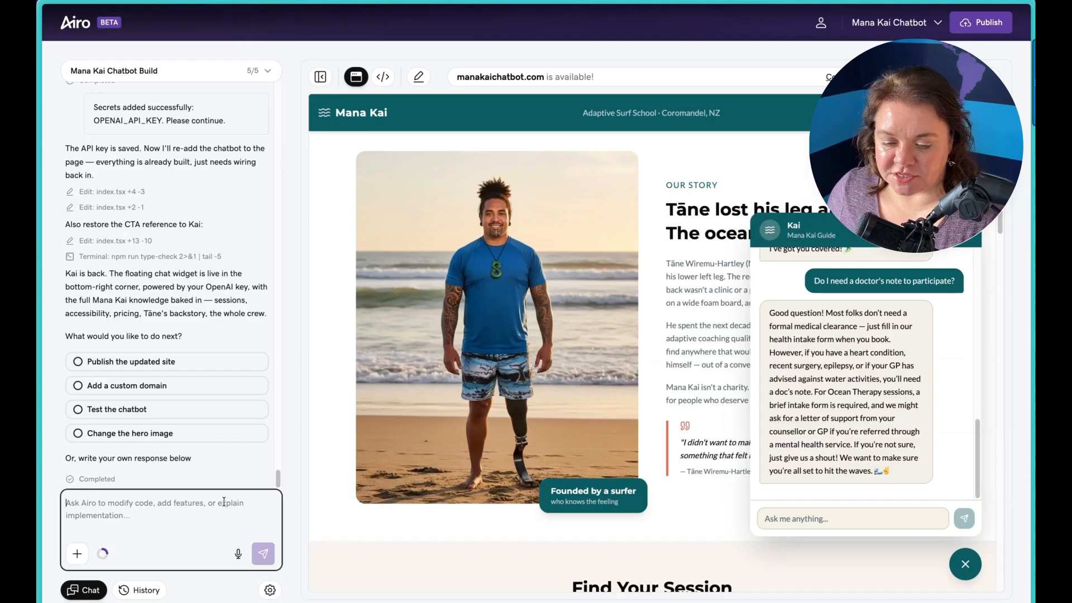
key(ctrl+v)
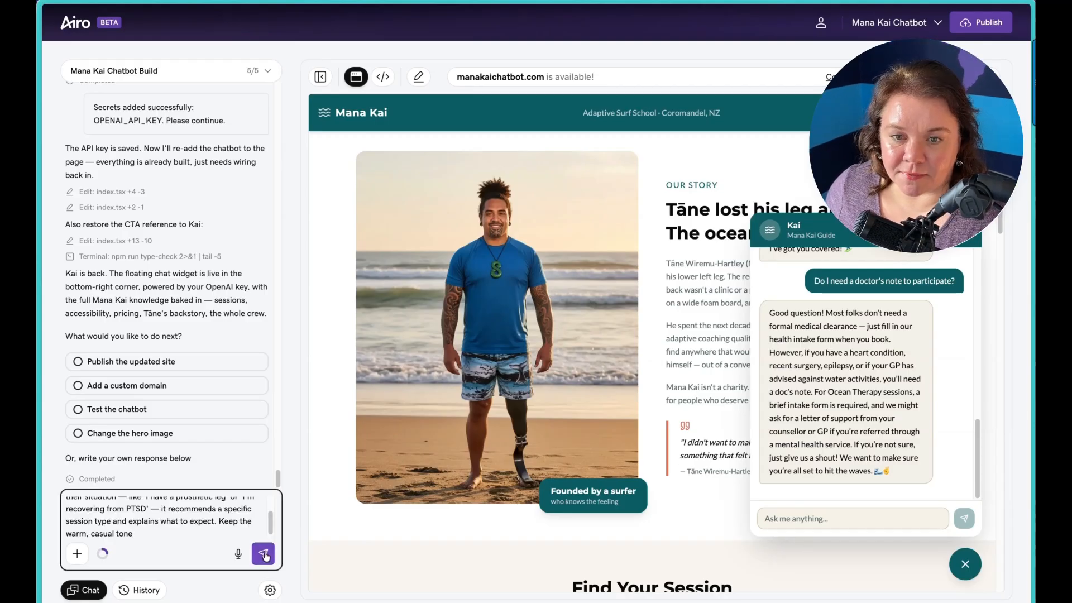
click(264, 554)
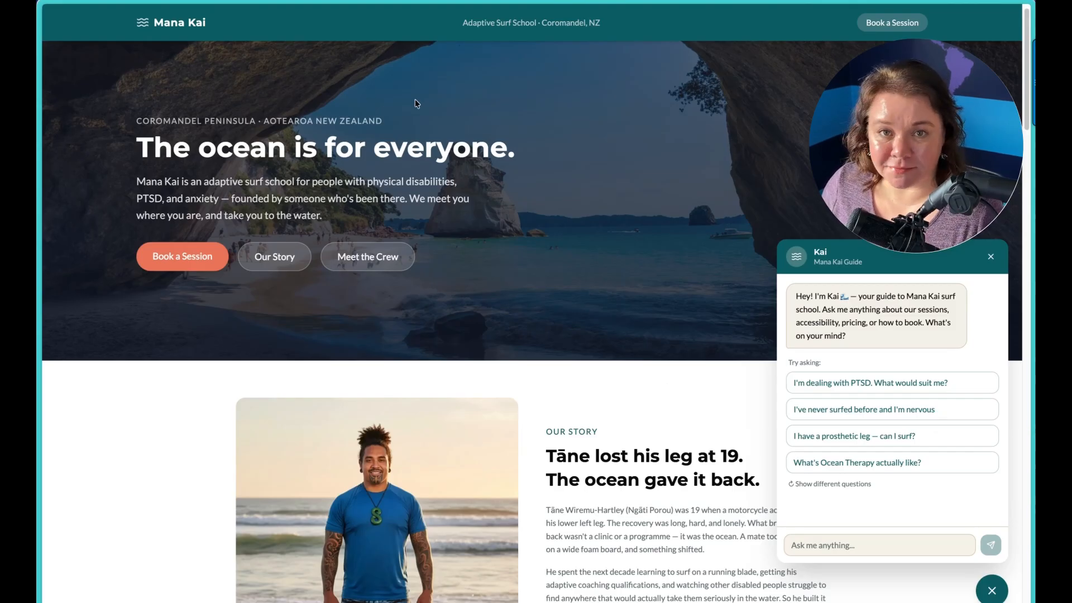
Close and reopen the Kai chat widget on the full-page site and send the suggested question "I have a prosthetic leg — can I surf?".
scroll(599, 237, down, 3)
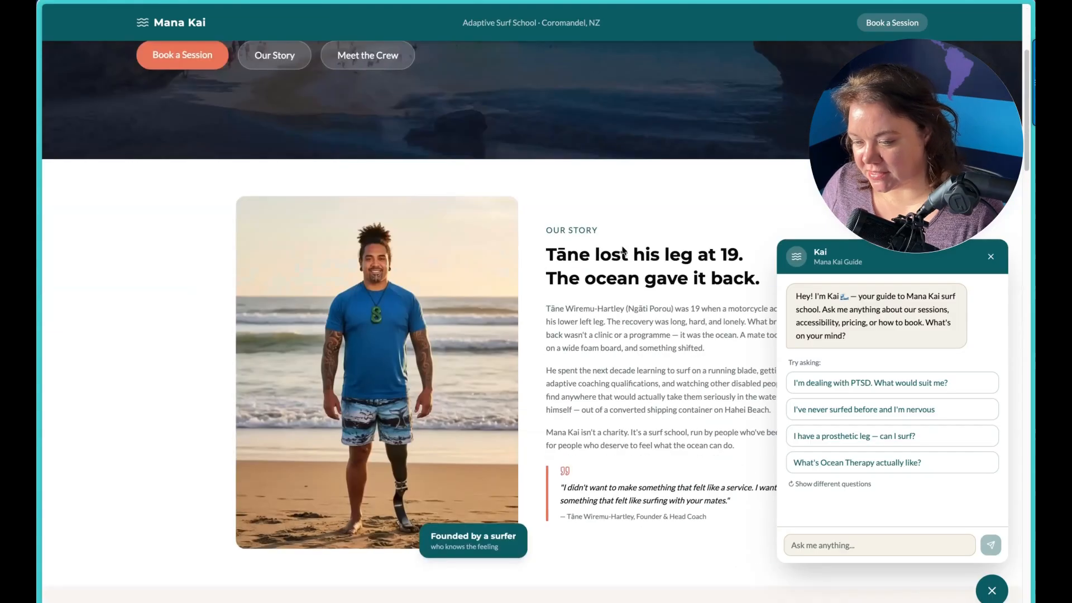
click(997, 595)
click(995, 593)
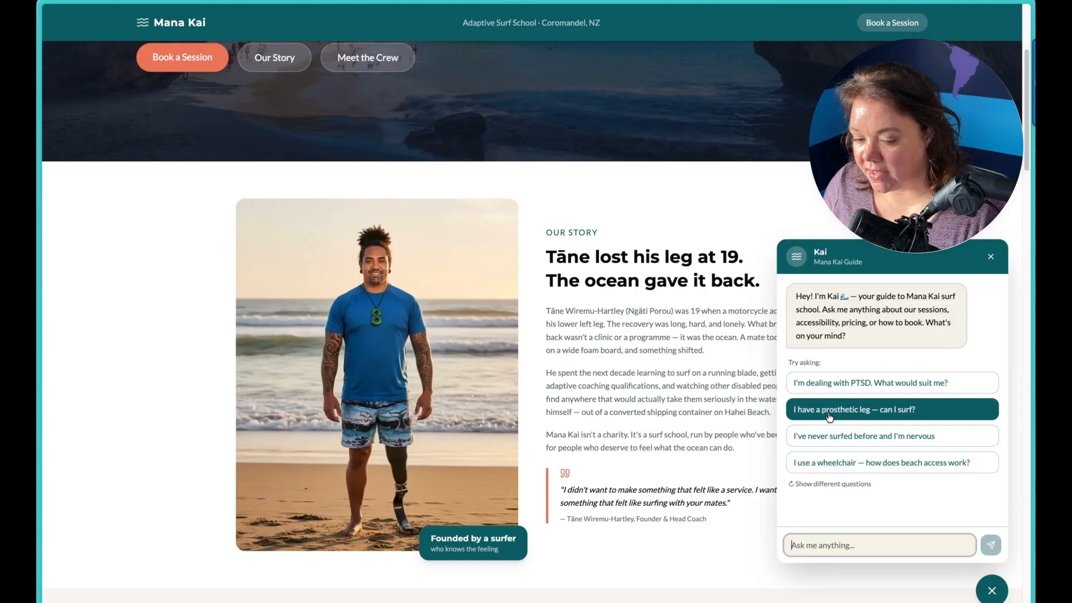
click(892, 410)
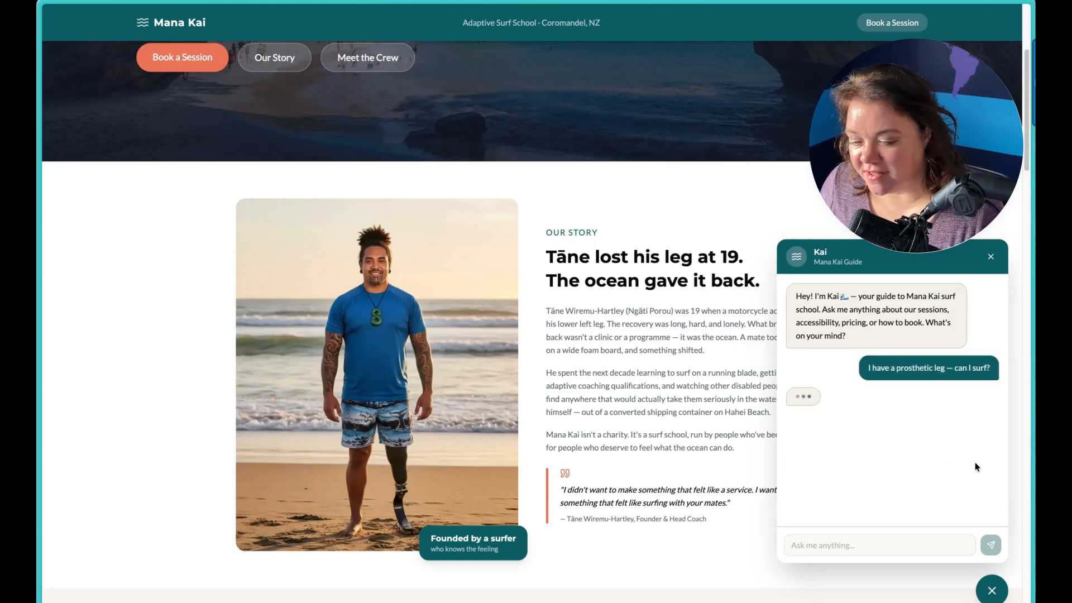